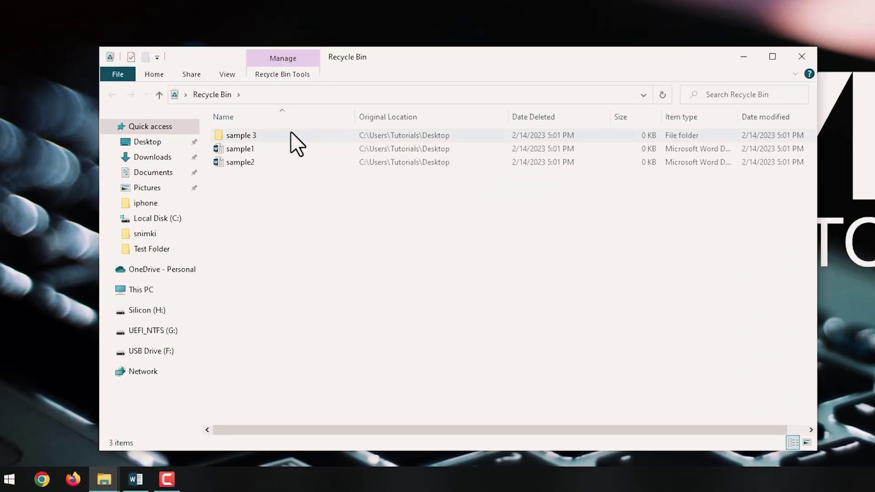
Permanently delete the sample 3 folder and the sample1 and sample2 documents by emptying the Recycle Bin.
left_click(291, 136)
left_click(275, 149)
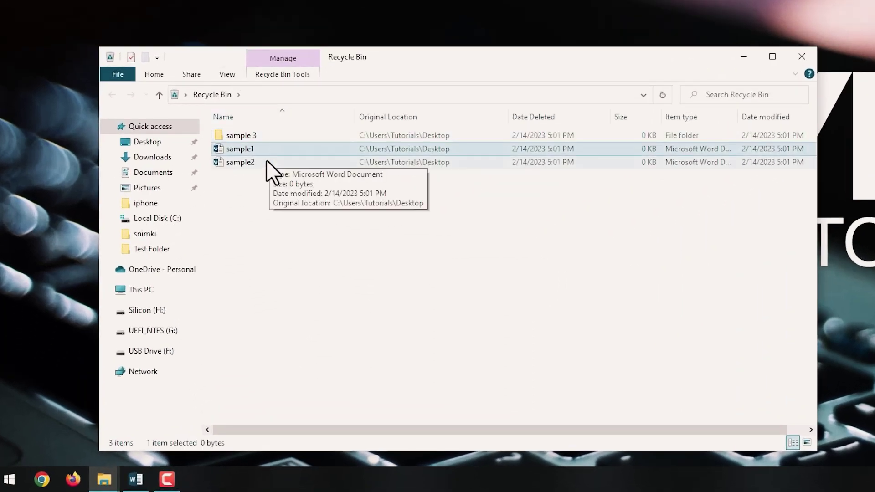
left_click(268, 163)
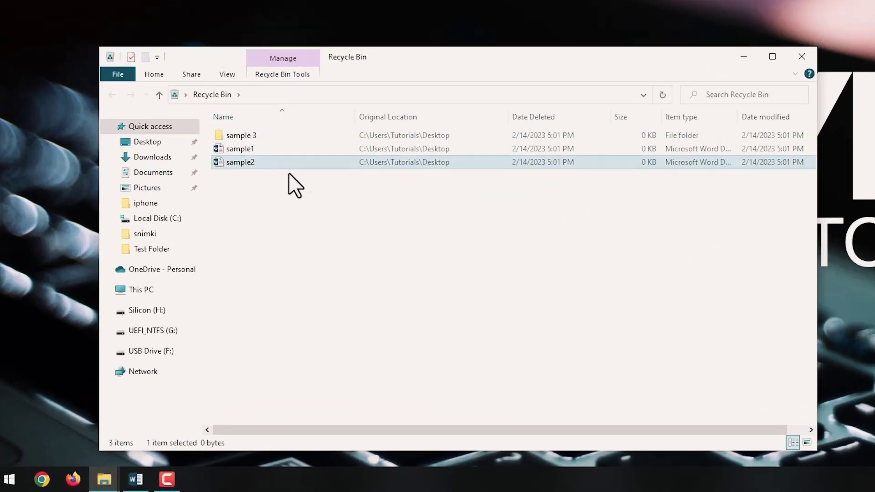
right_click(598, 294)
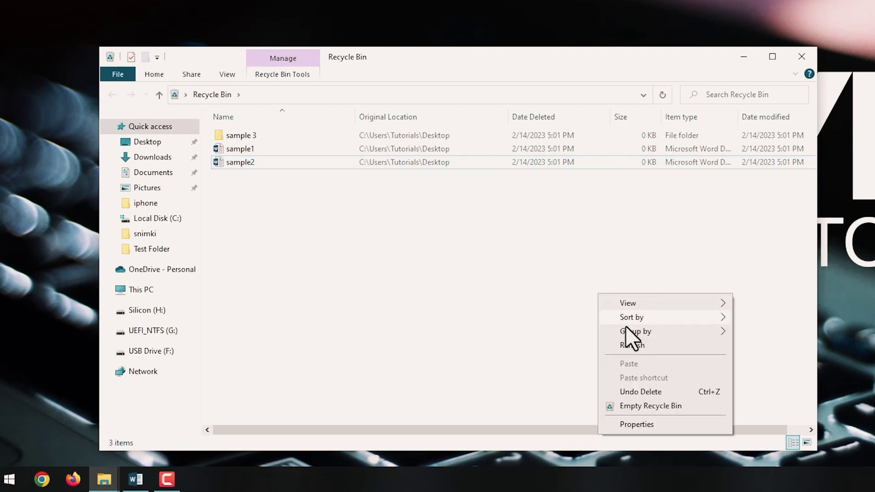
left_click(646, 406)
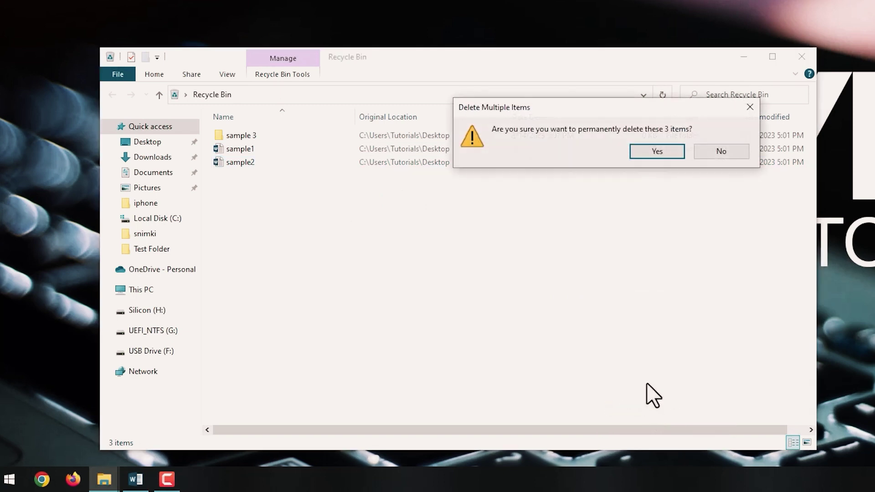
left_click(667, 152)
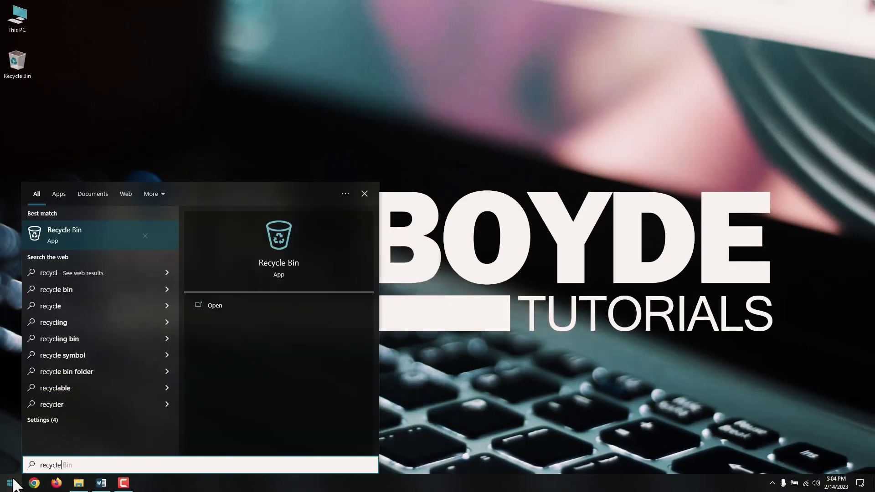
Open the Recycle Bin from the Start menu search for 'recycle'.
left_click(73, 245)
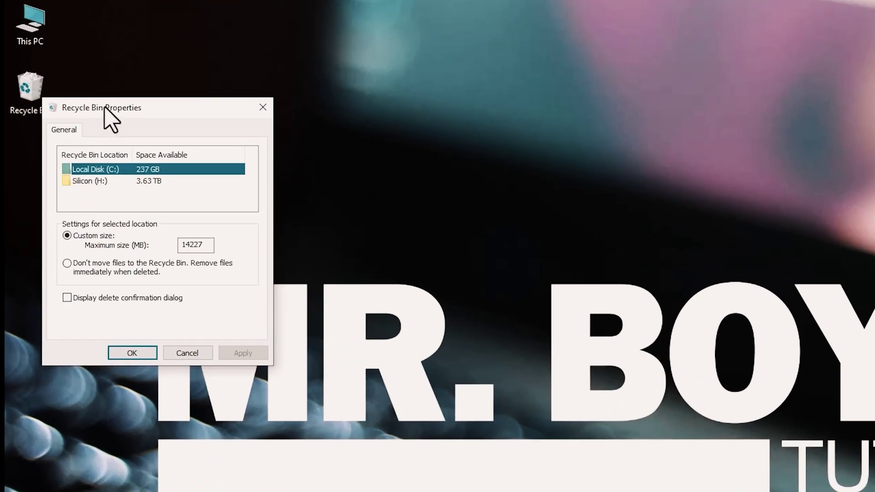
Check the Silicon (H:) and Local Disk (C:) limits, keeping C: at a custom 14227 MB, then close.
left_click_drag(104, 108, 484, 154)
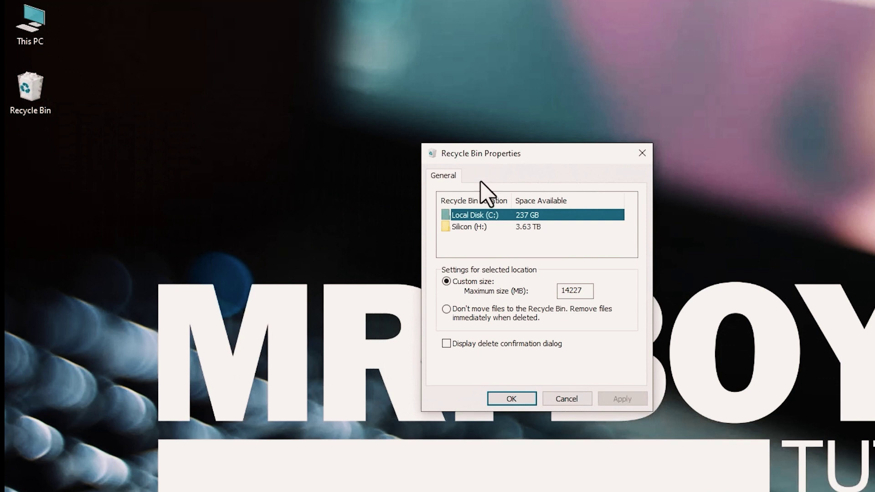
left_click(486, 227)
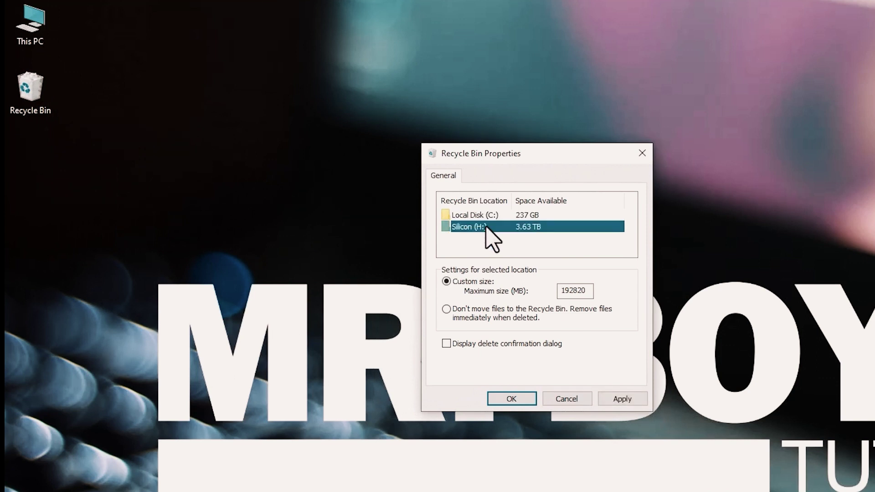
left_click(483, 216)
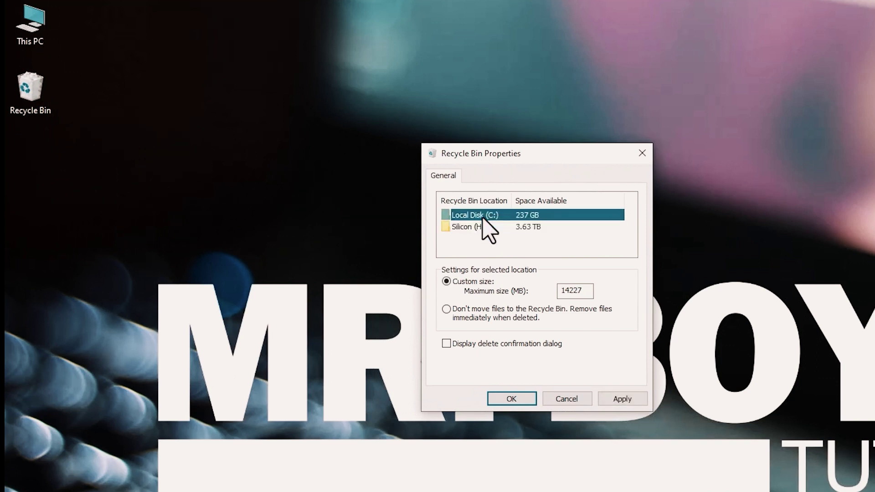
left_click(485, 282)
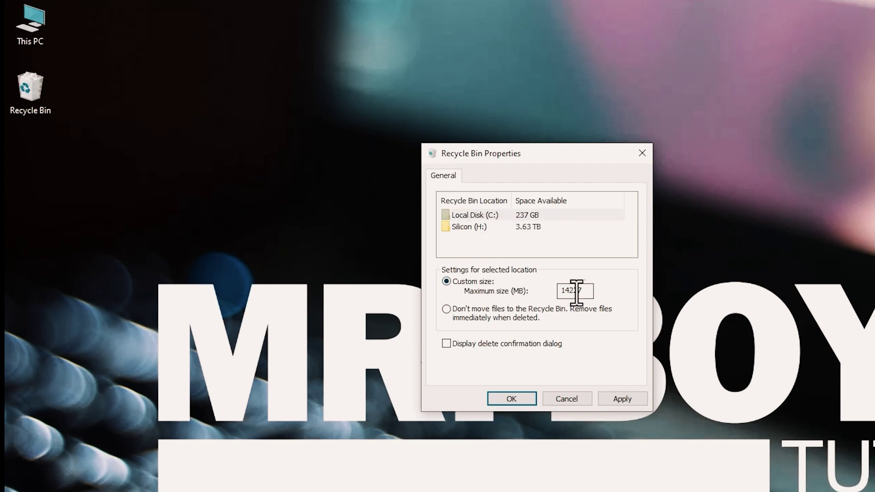
left_click_drag(584, 292, 564, 289)
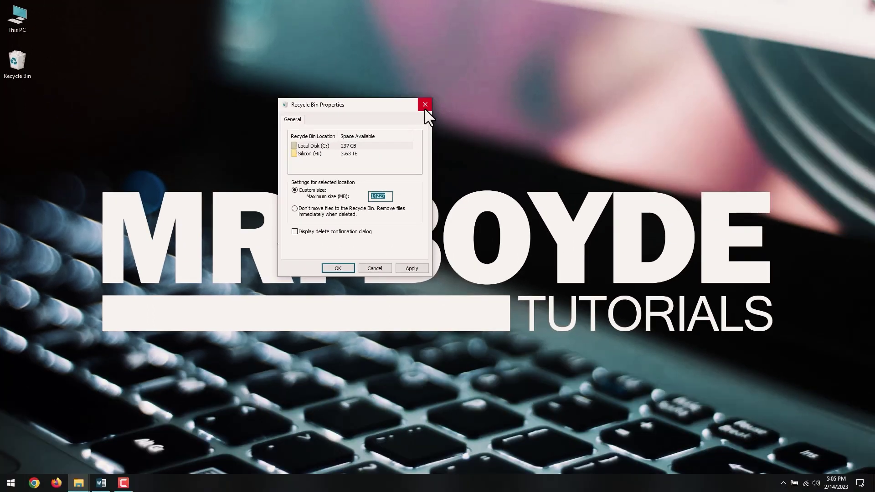
left_click(642, 153)
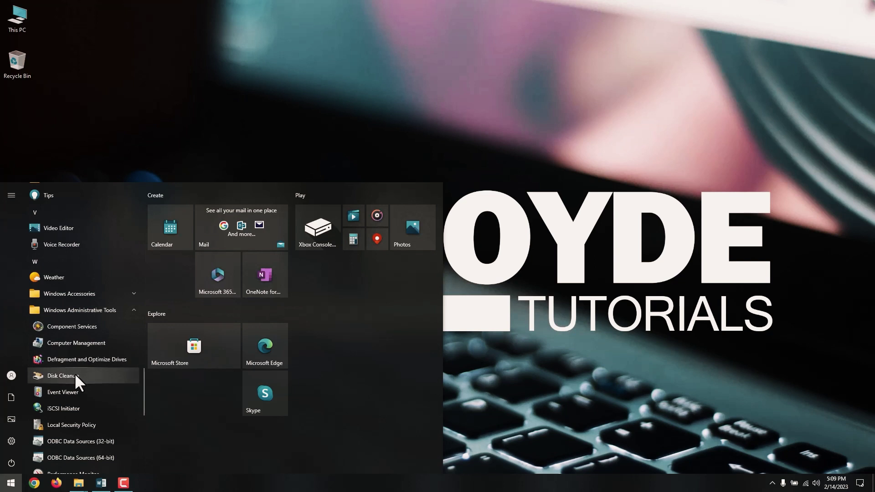
Search the Start menu for 'disk' and launch Disk Cleanup.
key("super")
key("super")
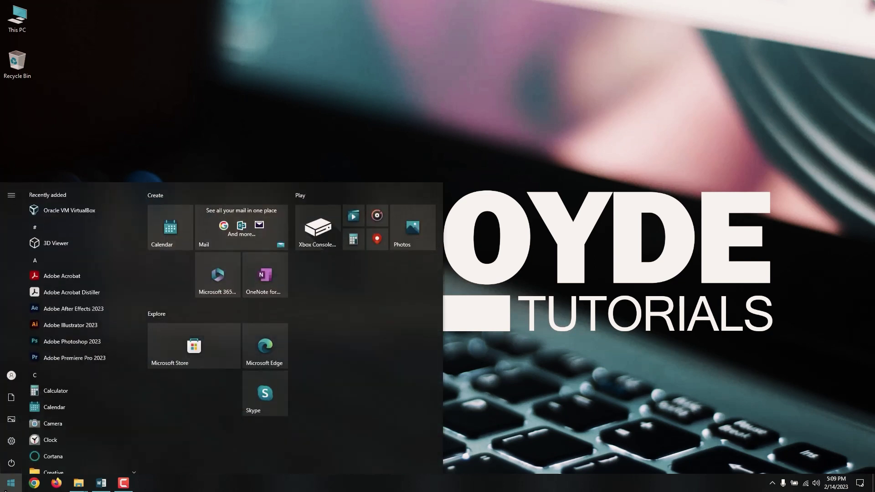
type("disk")
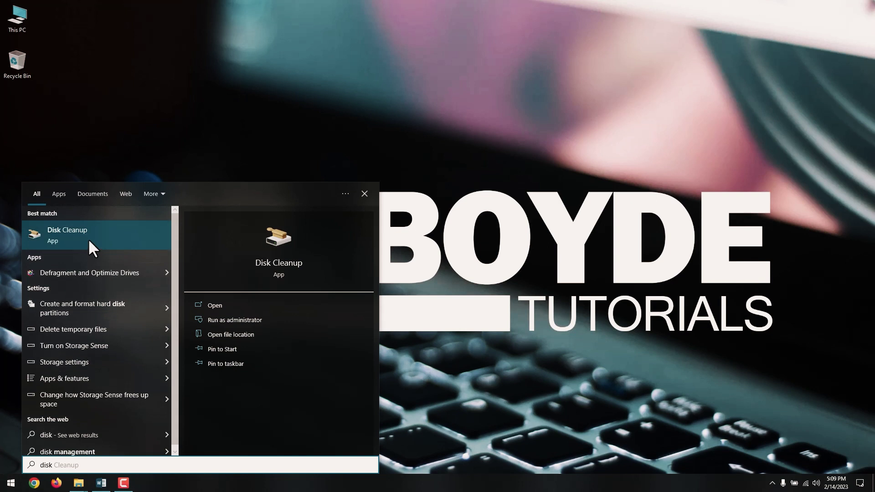
left_click(88, 239)
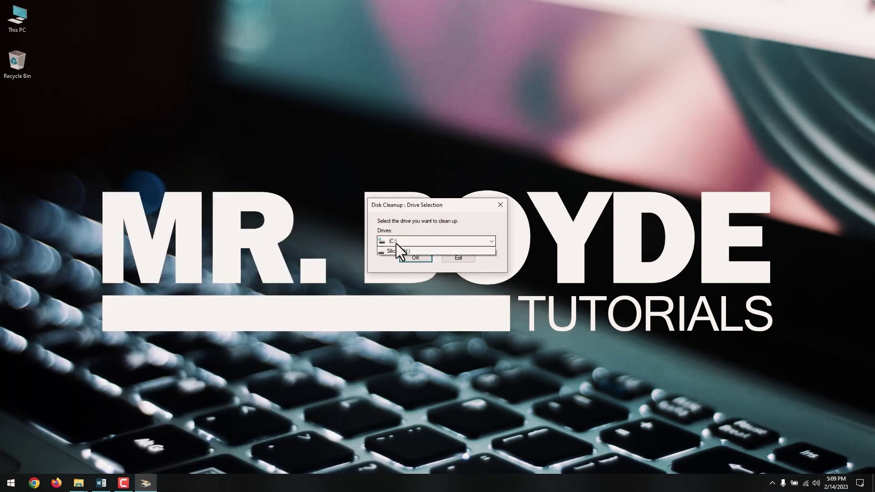
Run Disk Cleanup on drive C: and add error reports, DirectX Shader Cache and Delivery Optimization Files.
left_click(396, 242)
left_click(400, 254)
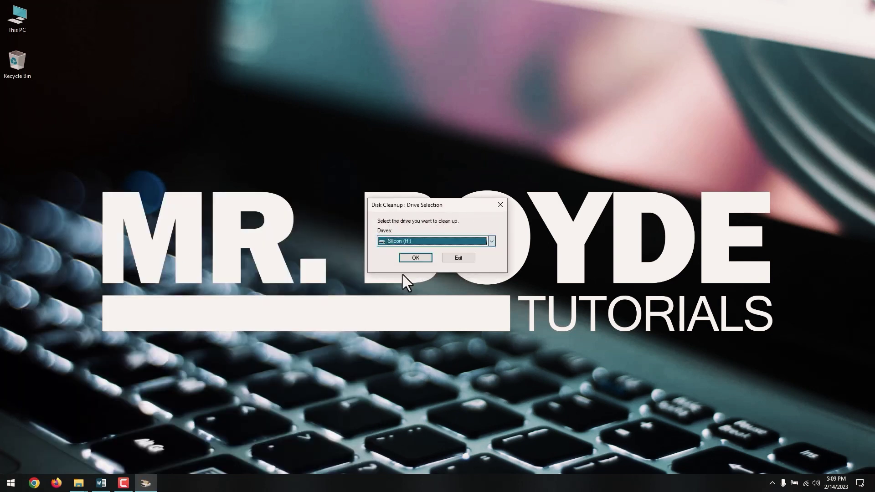
left_click(397, 242)
left_click(397, 250)
left_click(410, 257)
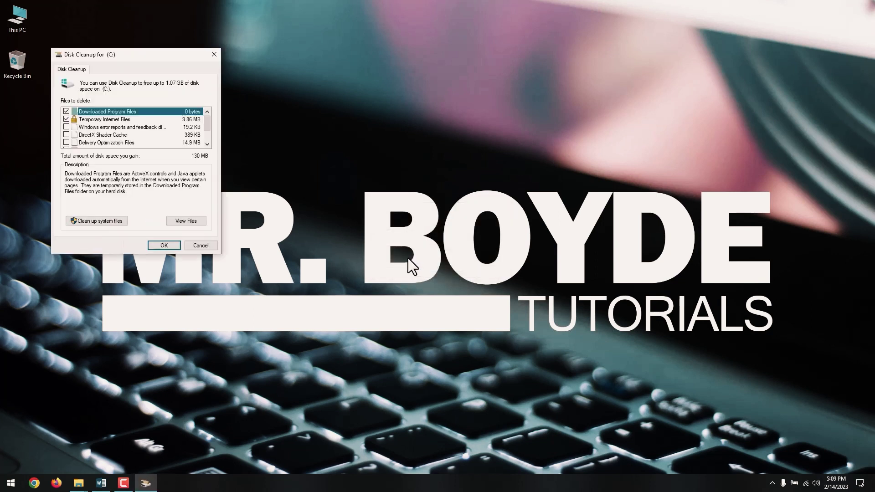
left_click_drag(149, 59, 379, 111)
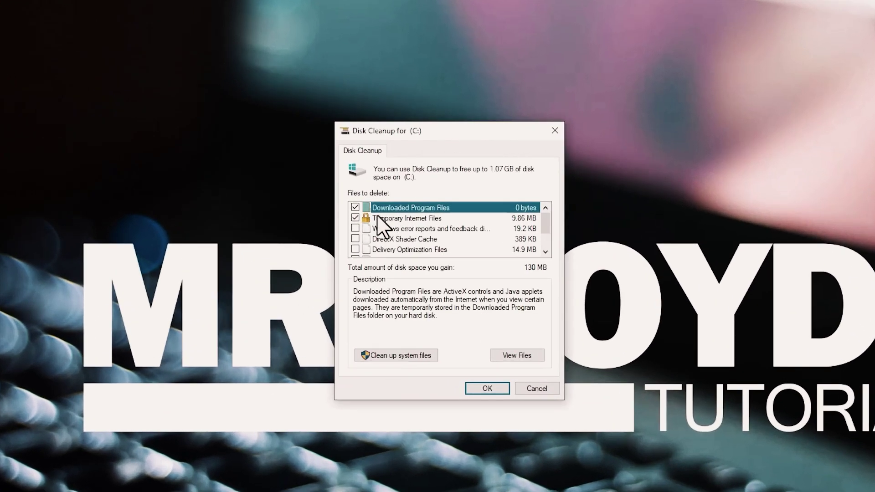
left_click(304, 180)
left_click(304, 188)
left_click(303, 196)
Inspect the empty Downloaded Program Files and Temporary Internet Files, then permanently delete the checked files.
scroll(364, 247, "down", 1)
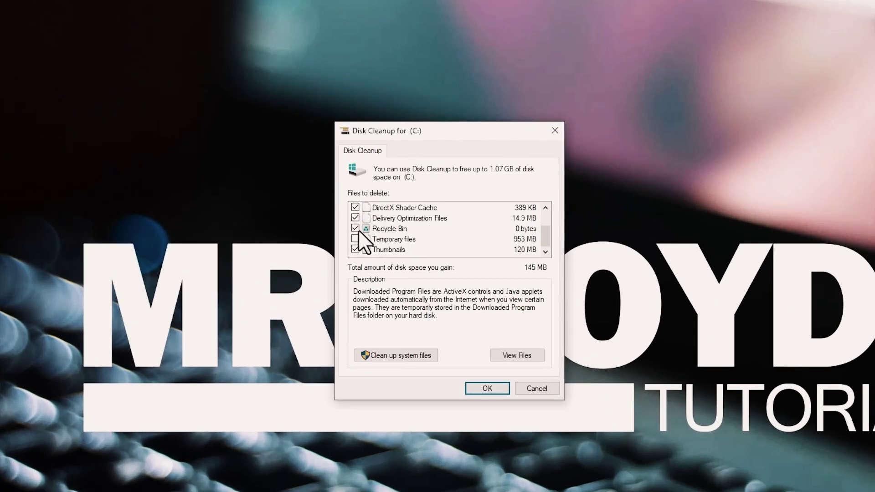
scroll(371, 235, "up", 1)
left_click(517, 355)
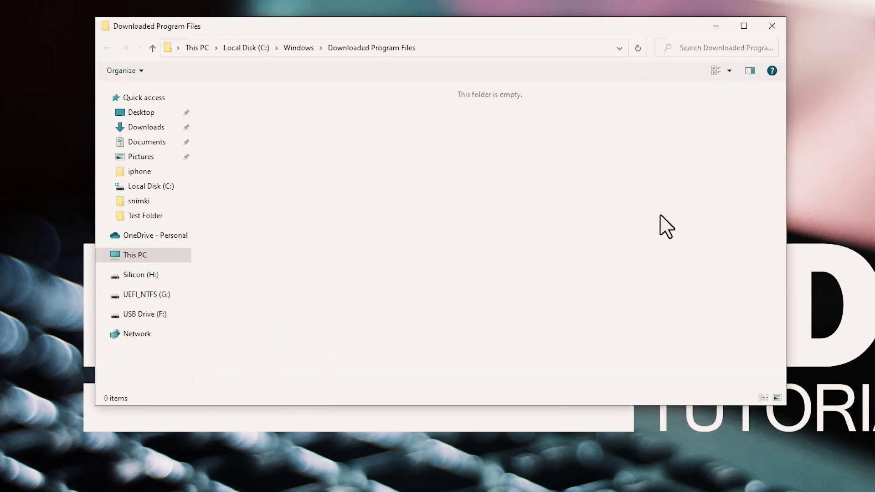
left_click(772, 26)
left_click(439, 218)
left_click(516, 356)
left_click(788, 42)
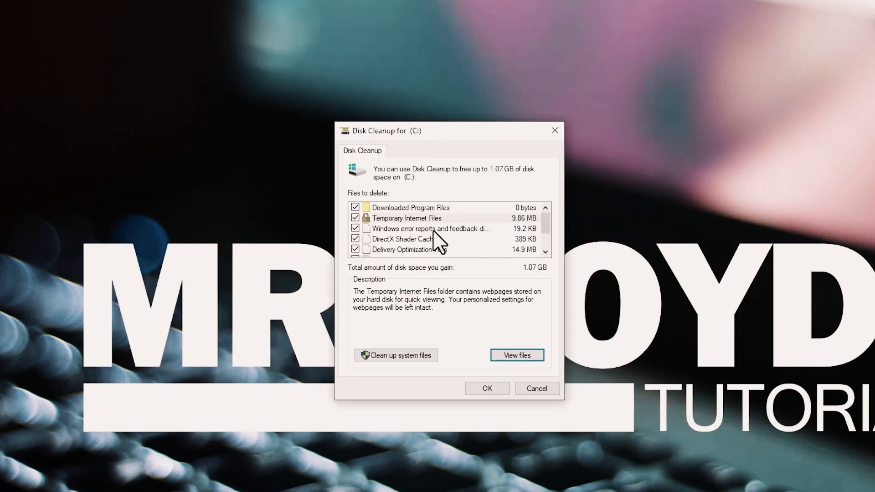
left_click(486, 389)
left_click(552, 319)
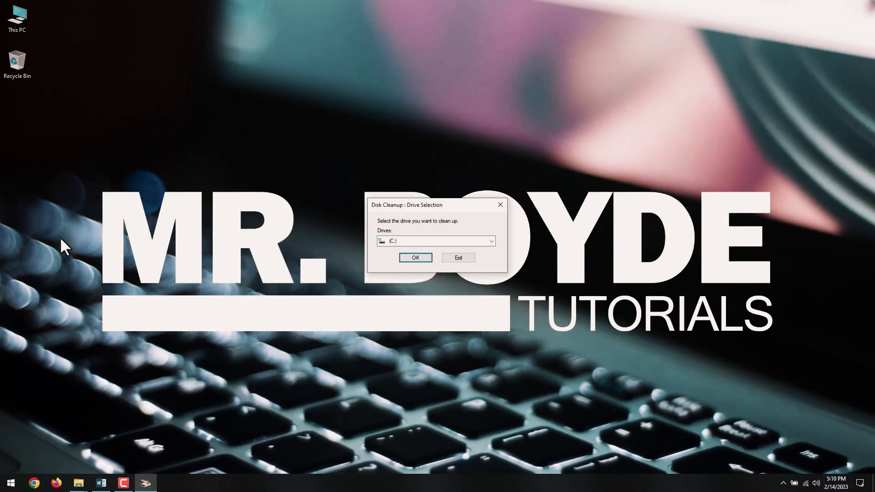
Reopen Disk Cleanup on drive C: with system files included.
left_click(411, 256)
left_click_drag(180, 67, 412, 111)
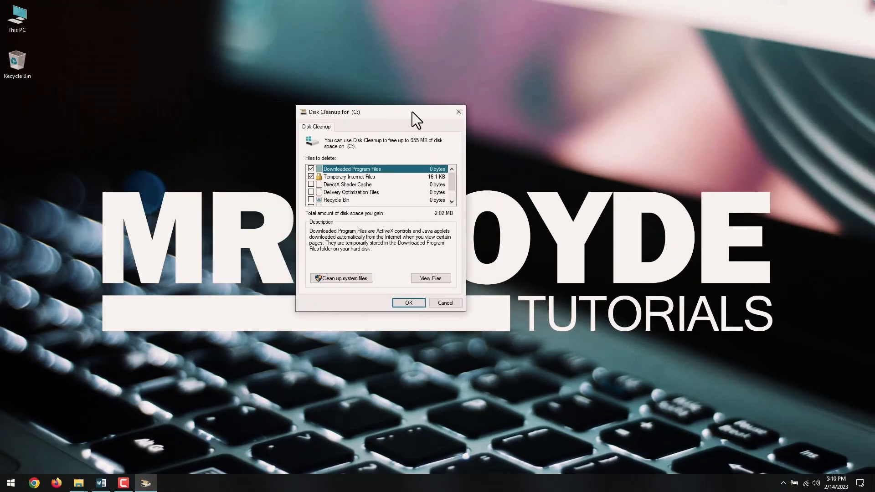
left_click(418, 359)
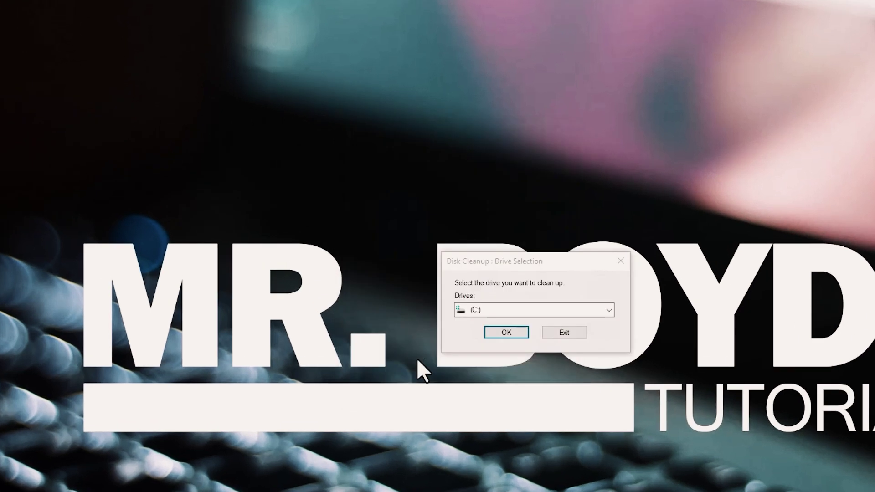
left_click(488, 309)
left_click(488, 327)
left_click(500, 332)
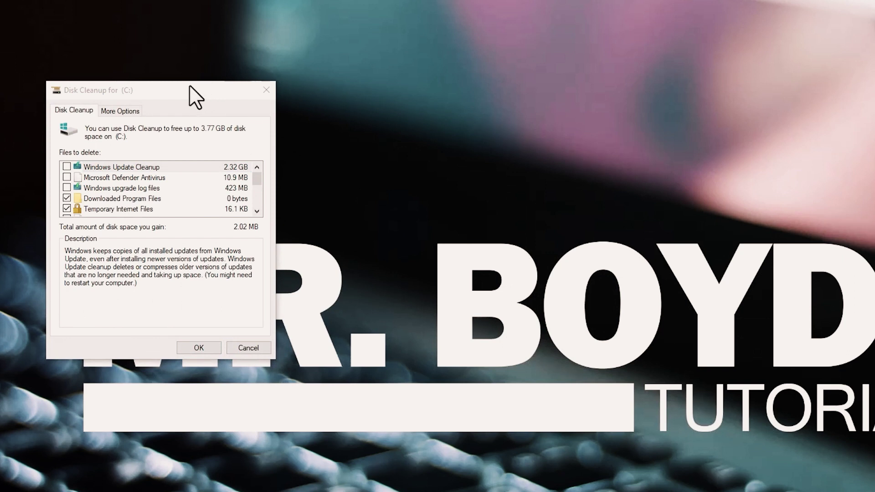
left_click_drag(196, 98, 486, 172)
Mark Windows Update Cleanup, Defender, upgrade logs and Temporary files (3.77 GB), then show More Options.
left_click(356, 241)
left_click(357, 251)
left_click(357, 262)
scroll(392, 273, "down", 3)
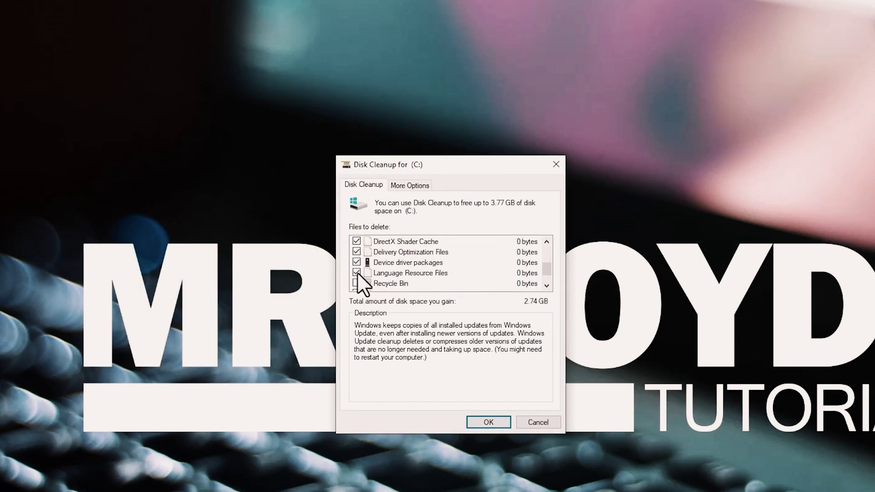
left_click(358, 273)
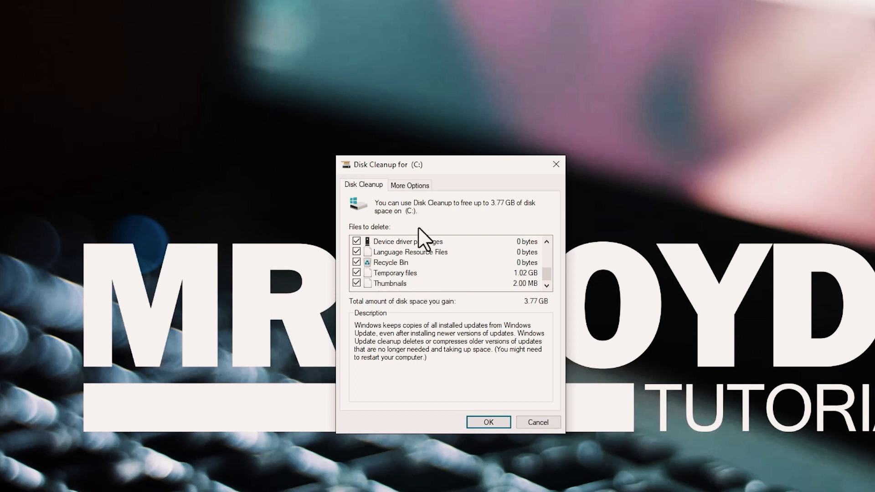
left_click(410, 185)
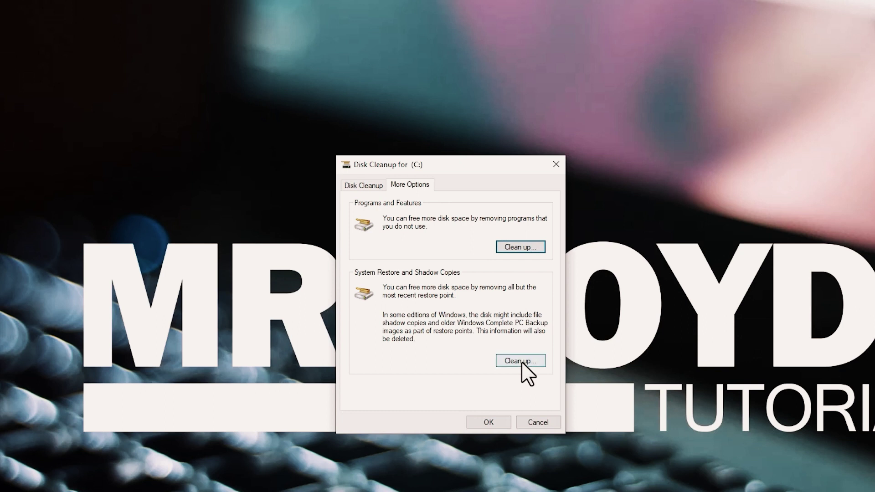
Return to the Disk Cleanup file list and start the 3.77 GB cleanup of drive C:.
left_click(375, 187)
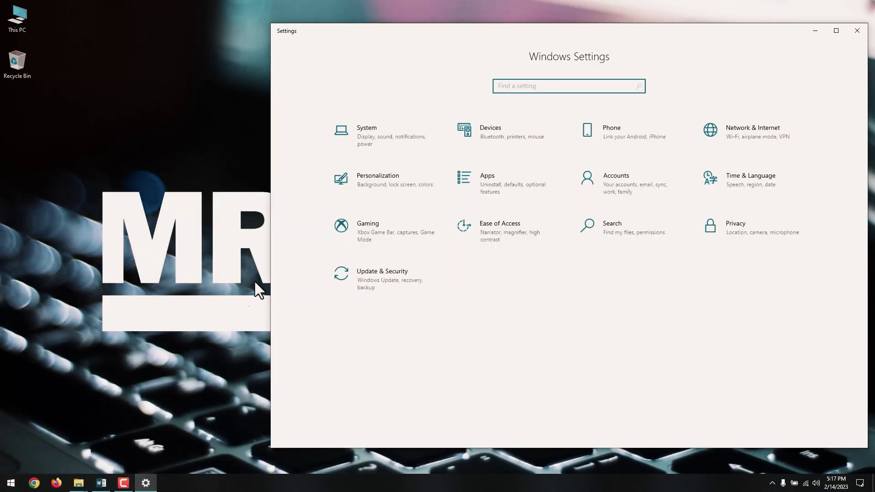
Remove 28.1 GB of temporary files under System > Storage, including the Downloads folder.
left_click(366, 137)
left_click(316, 257)
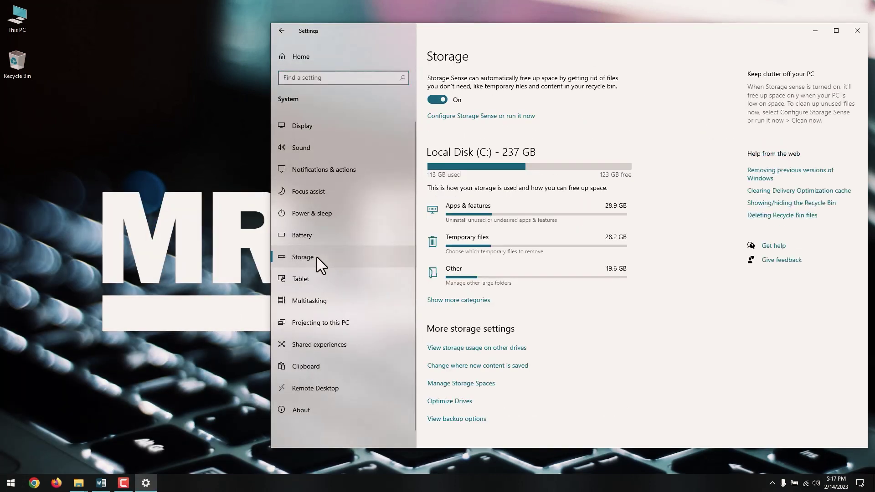
left_click(468, 239)
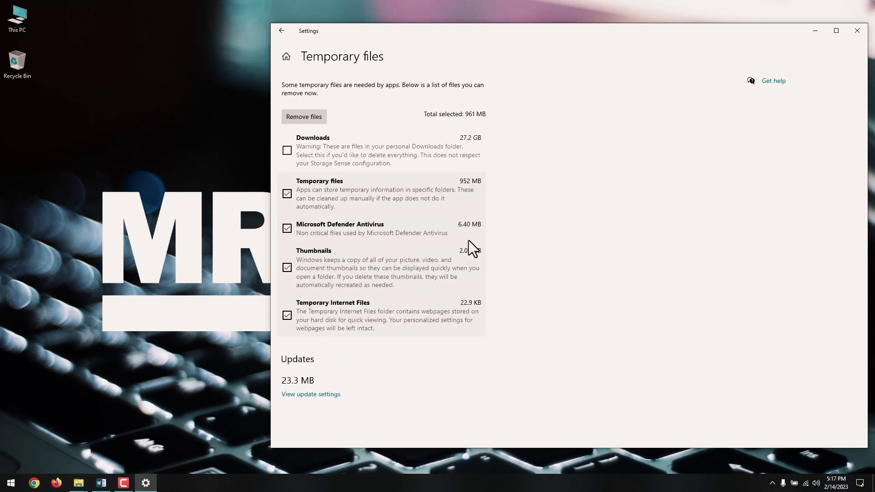
left_click(287, 150)
left_click(288, 194)
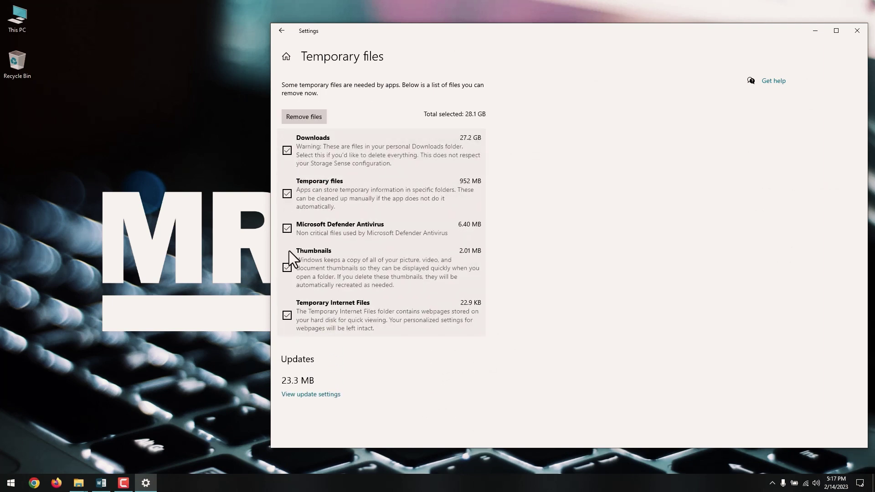
left_click(305, 119)
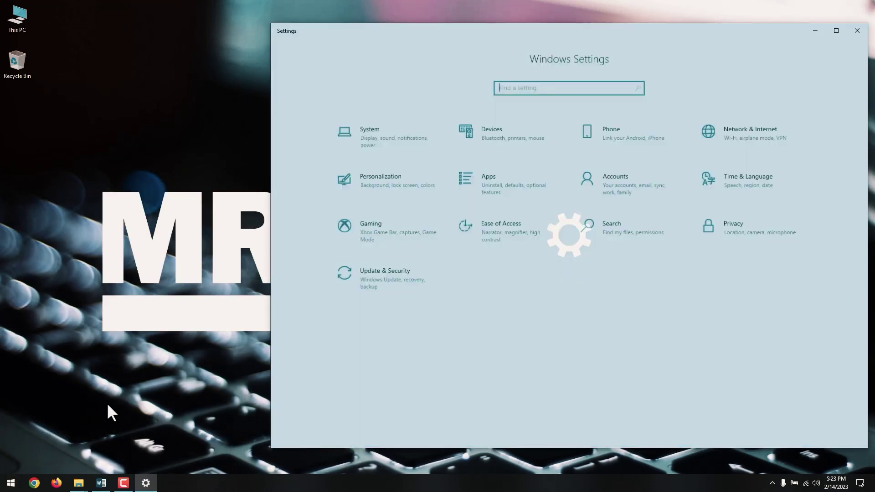
Go to System > Storage to see drive C: with 150 GB free.
left_click(365, 141)
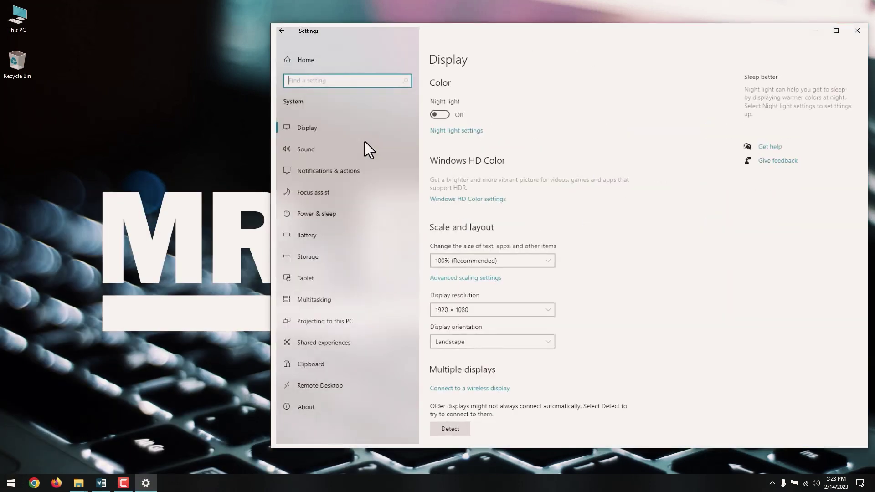
left_click(328, 258)
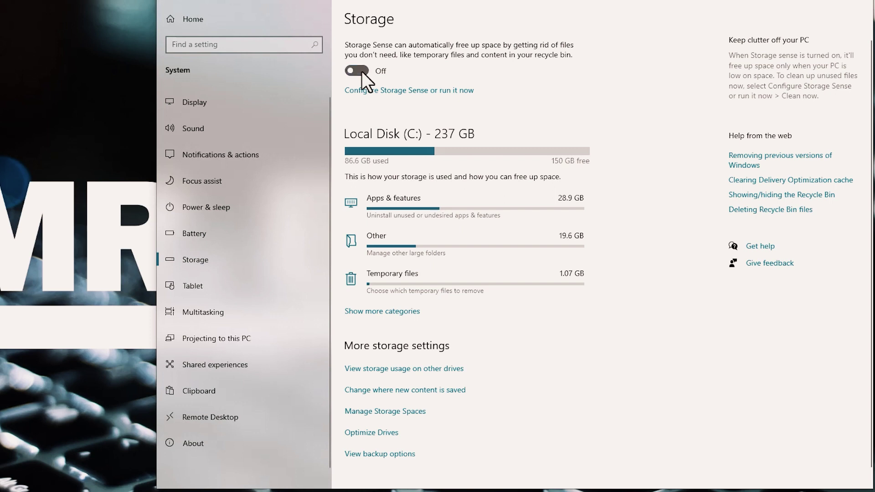
Set Storage Sense to run during low free disk space and delete unused app temporary files.
left_click(370, 91)
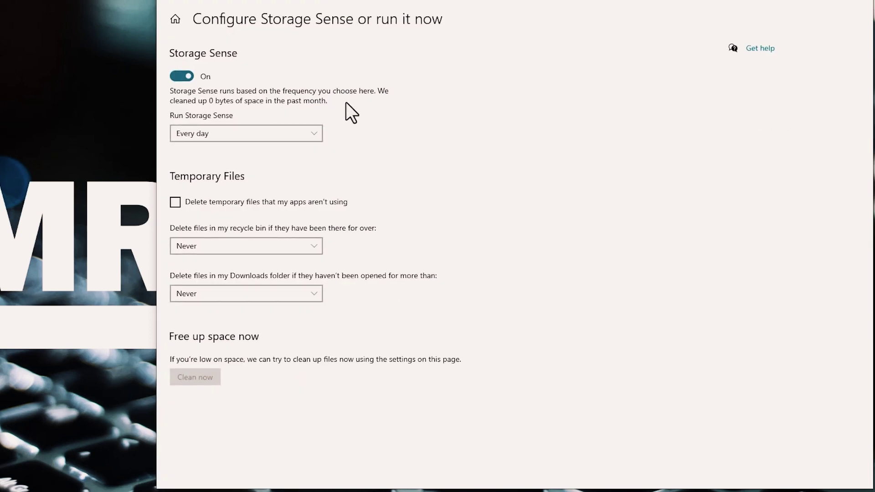
left_click(305, 133)
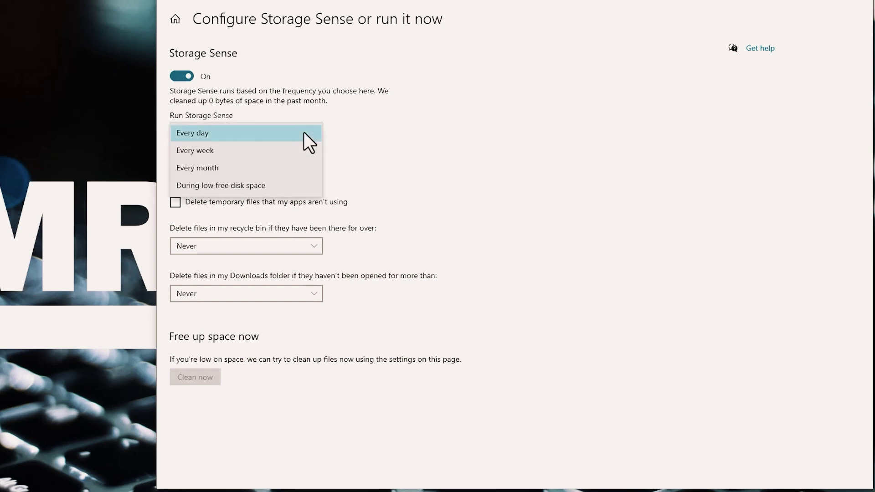
left_click(287, 187)
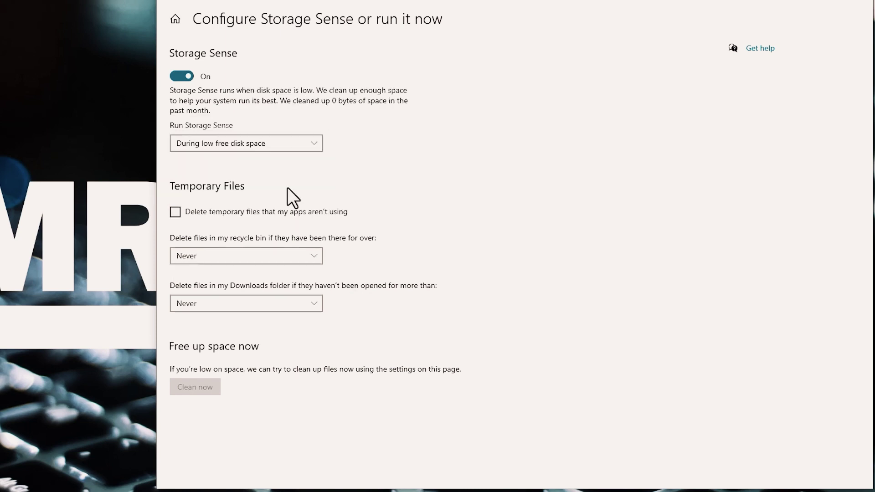
left_click(231, 211)
Keep Recycle Bin and Downloads cleanup at Never, then clean now to free 26.7 MB.
left_click(231, 255)
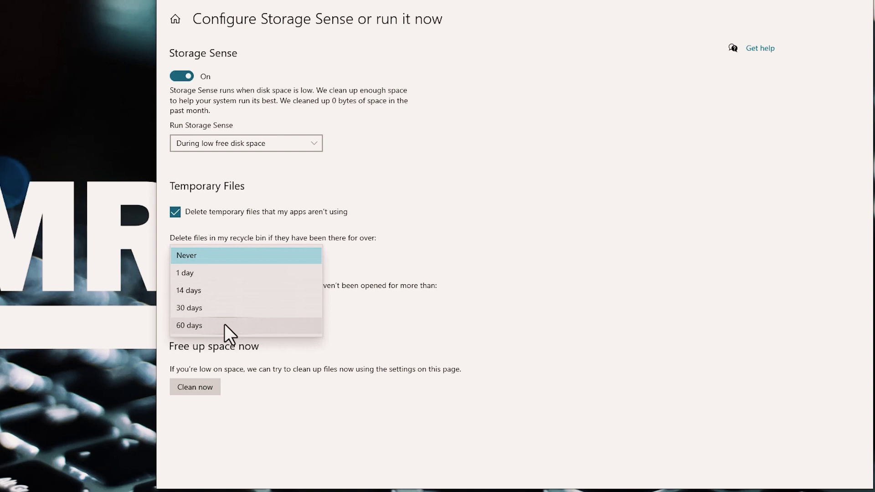
left_click(225, 262)
left_click(223, 299)
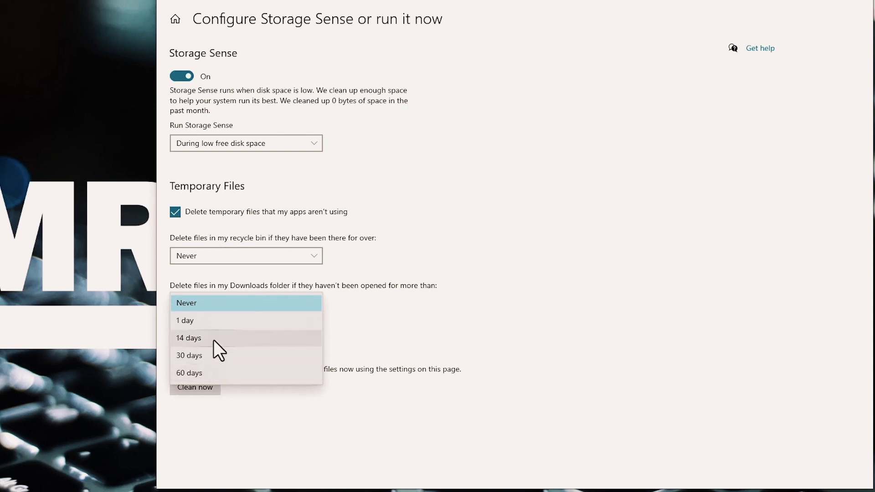
left_click(210, 305)
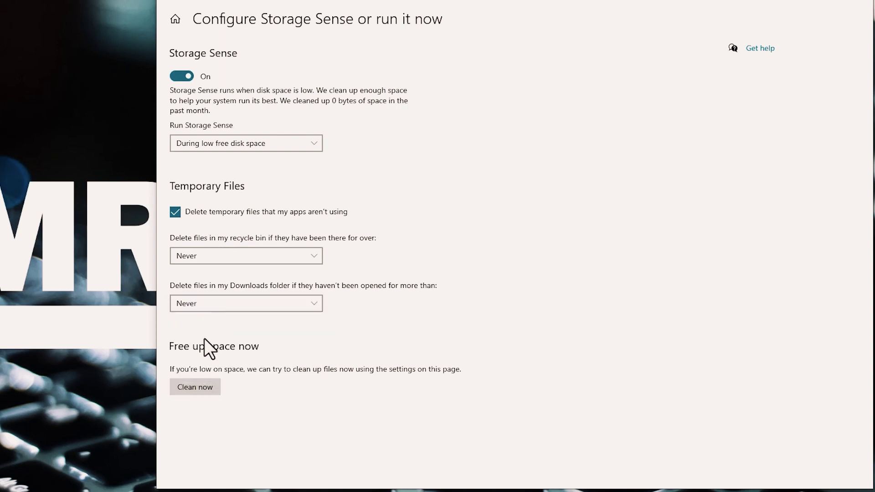
left_click(204, 381)
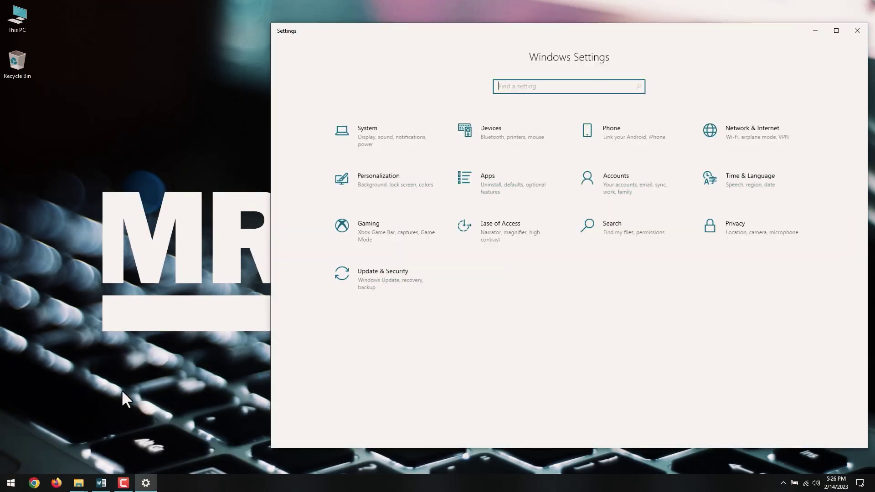
In Apps & features, scroll down and select the Weather app to show its Uninstall button.
left_click(485, 187)
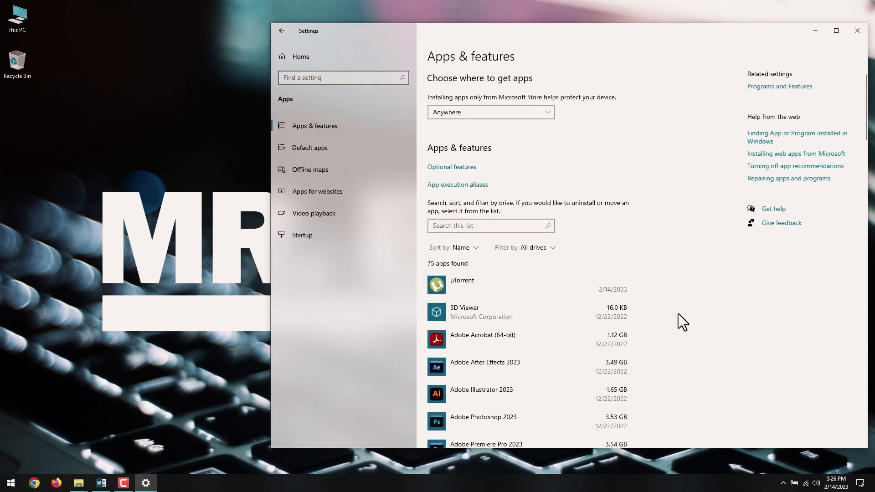
scroll(693, 326, "down", 5)
scroll(693, 325, "down", 20)
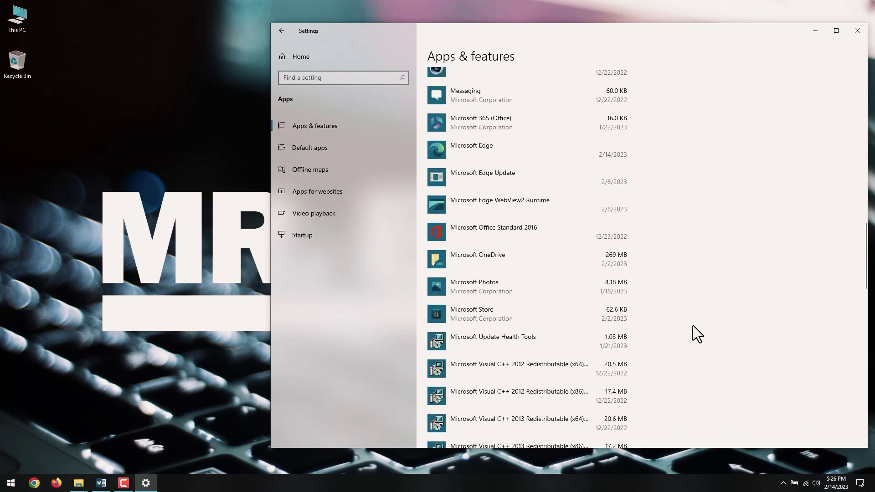
scroll(693, 326, "down", 6)
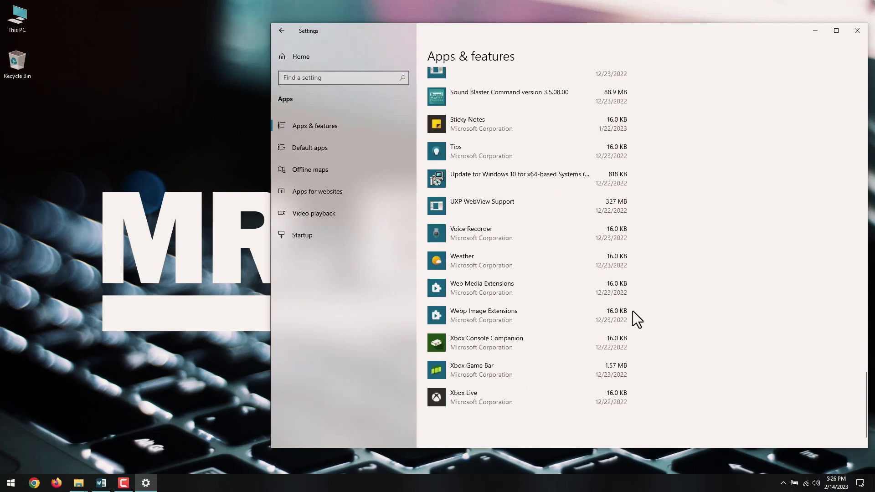
left_click(551, 268)
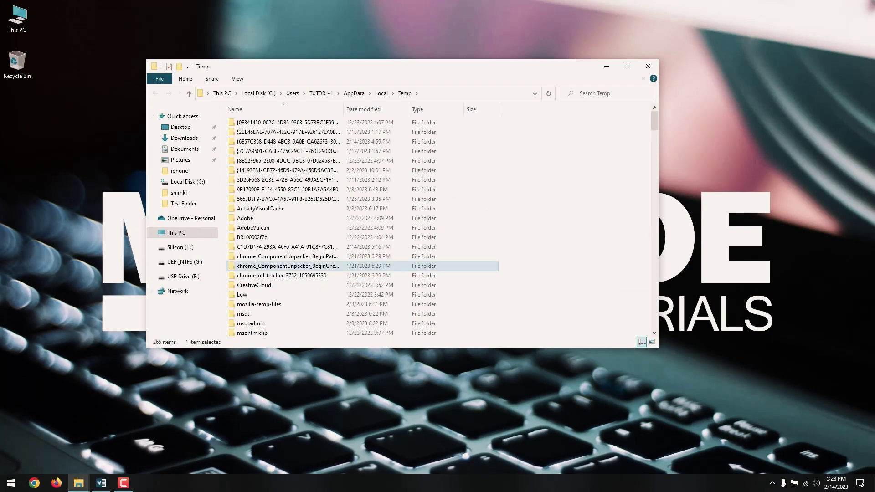
Select all 265 Temp folder items and permanently delete them.
key("ctrl+a")
key("shift+Delete")
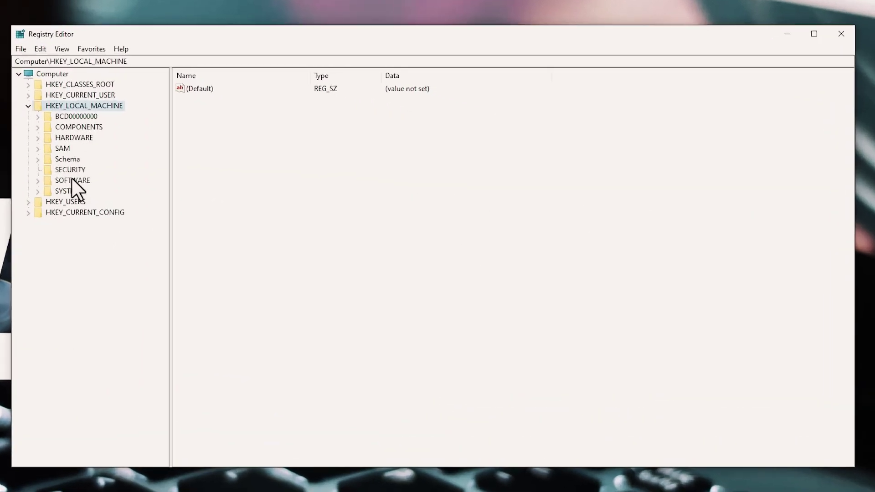
Under SOFTWARE\Microsoft\Windows\CurrentVersion\ReserveManager, set ShippedWithReserves to 0.
double_click(223, 178)
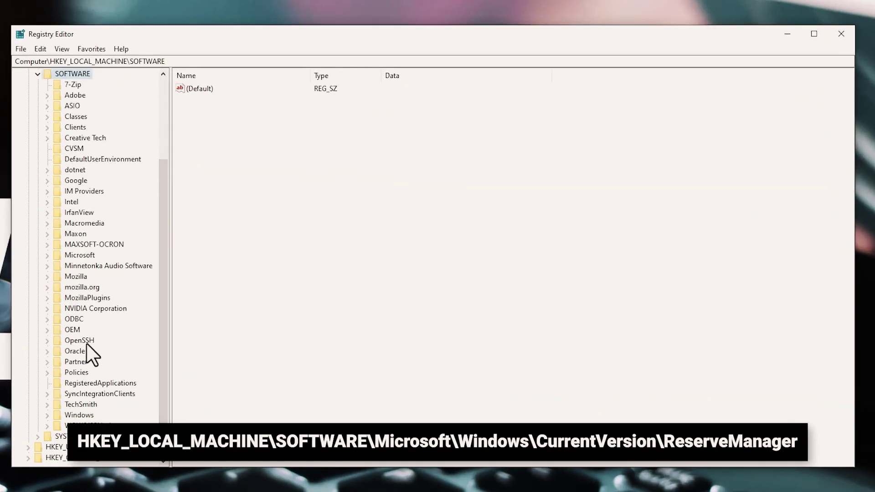
double_click(82, 255)
left_click_drag(162, 128, 151, 387)
double_click(89, 329)
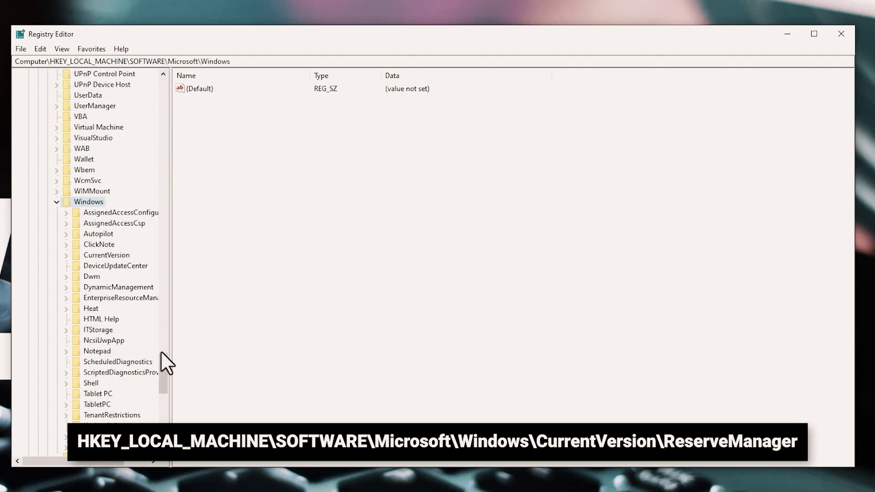
double_click(110, 256)
left_click_drag(163, 284, 165, 346)
left_click(136, 341)
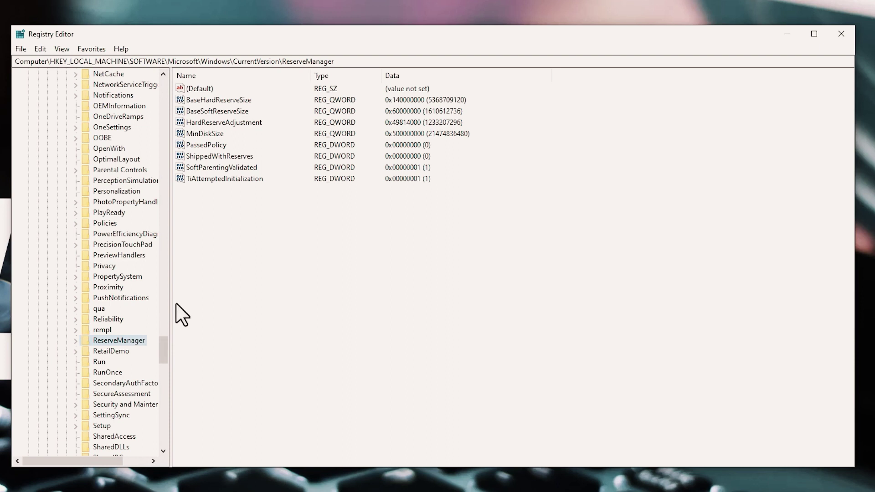
double_click(216, 156)
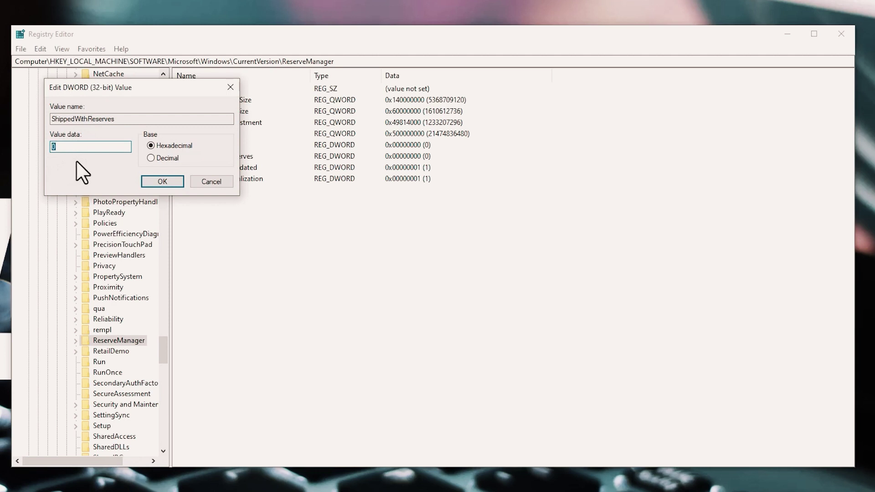
left_click(152, 181)
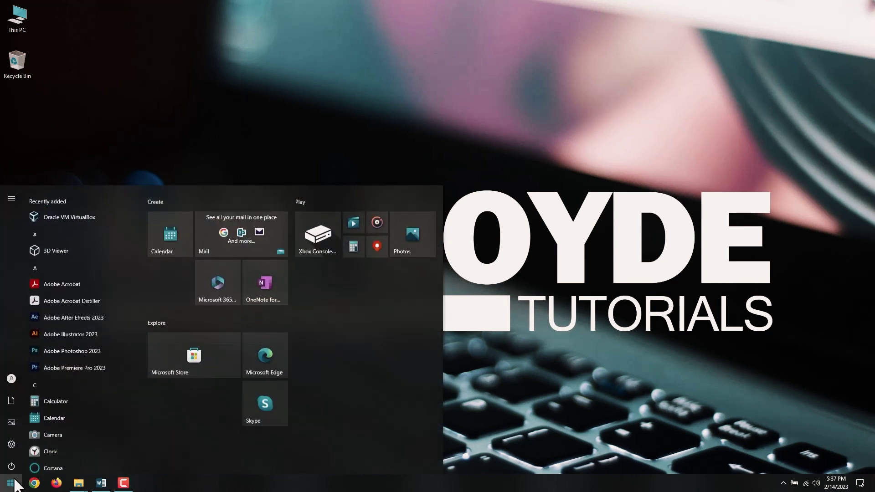
Launch Command Prompt as administrator and enter 'powercfg /hibernate off'.
type("command")
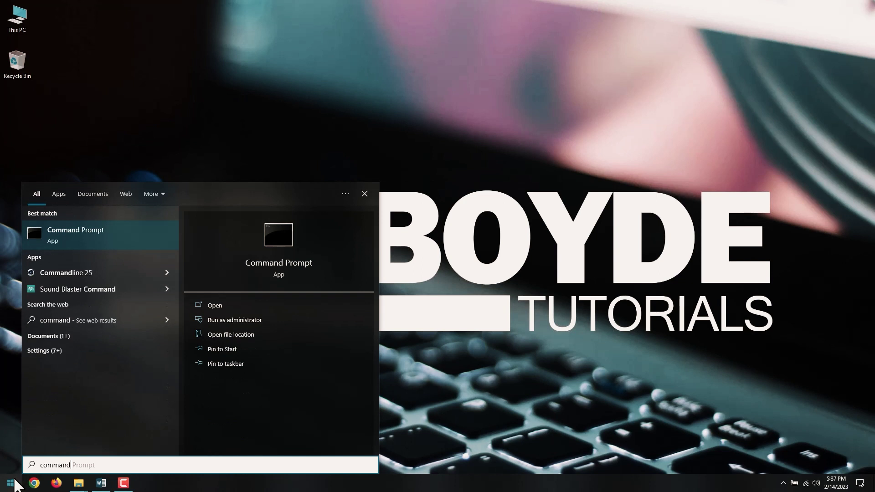
right_click(80, 234)
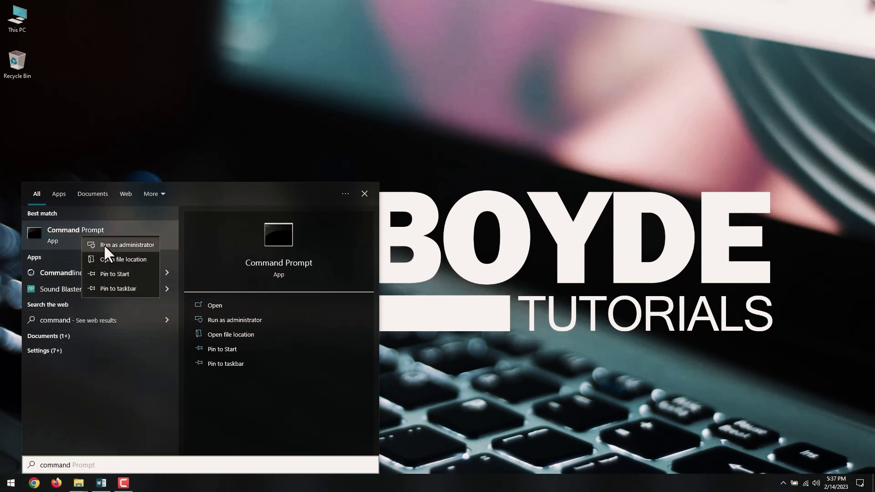
left_click(104, 246)
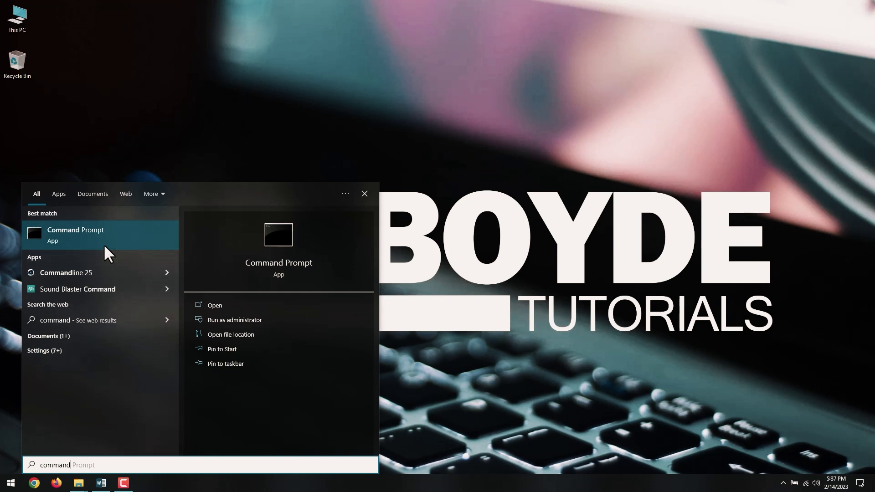
left_click(395, 273)
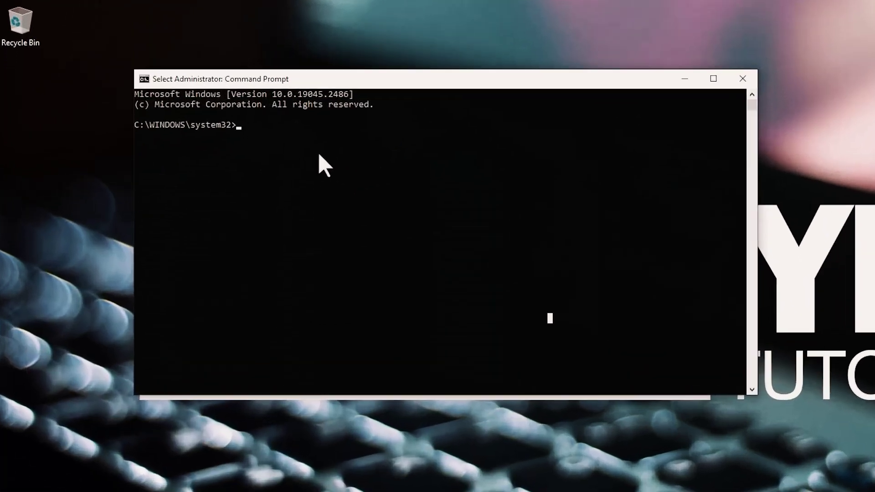
left_click(220, 145)
type("powercfg /hibernate off")
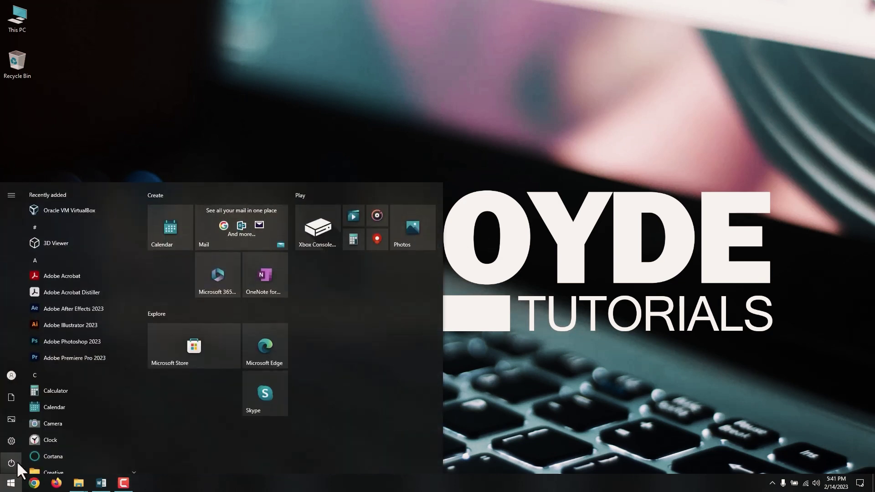
Open Indexing Options from Settings' Search > Searching Windows page.
left_click(17, 438)
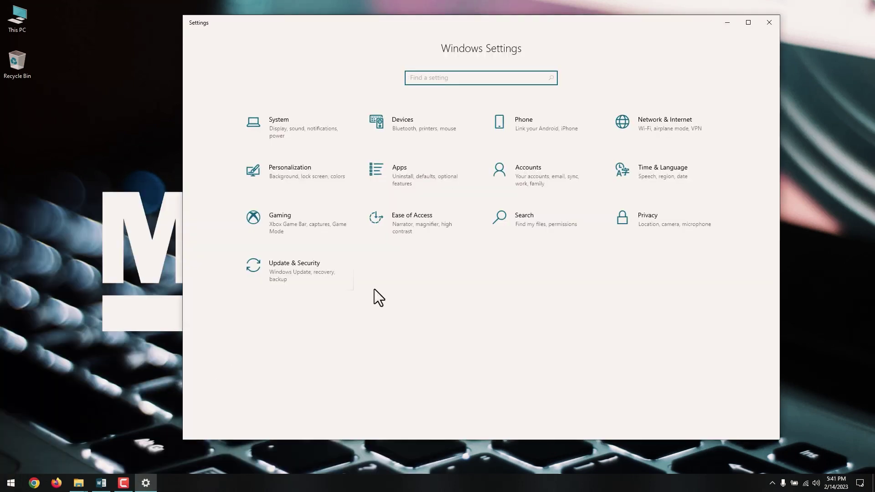
left_click(521, 223)
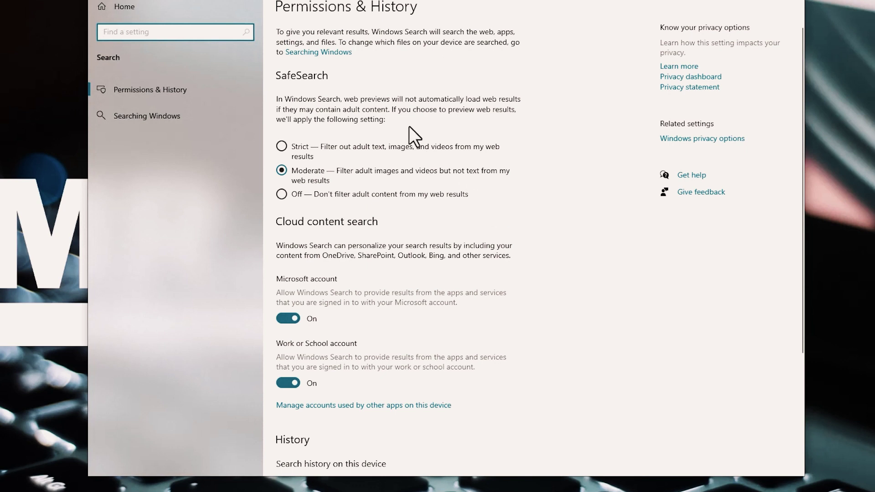
left_click(337, 53)
scroll(416, 278, "down", 7)
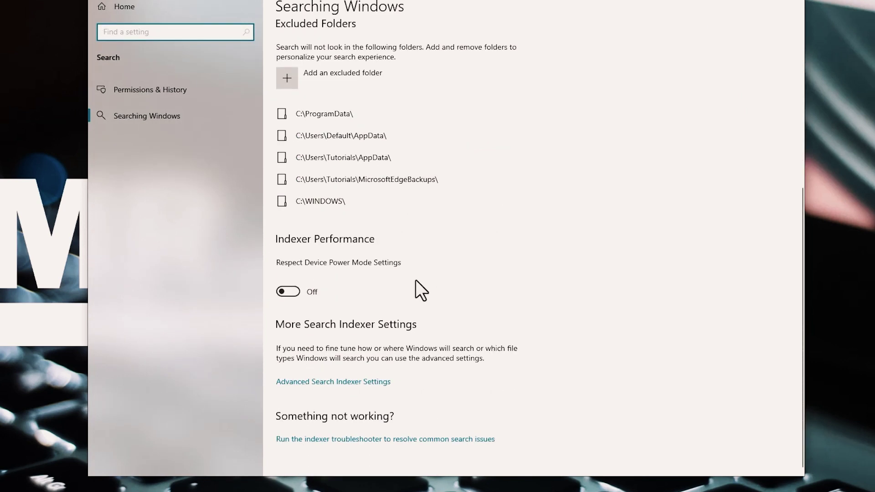
left_click(376, 383)
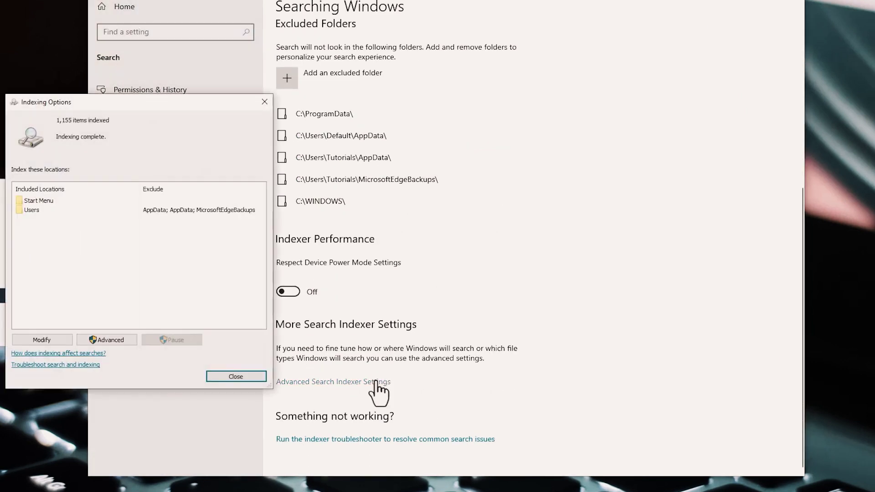
Rebuild the search index from Advanced Options, then close Indexing Options.
left_click(118, 340)
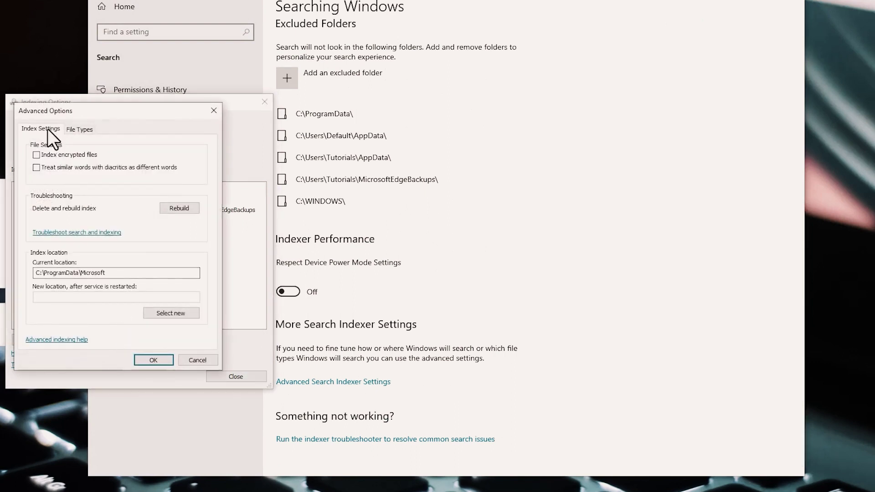
left_click(171, 207)
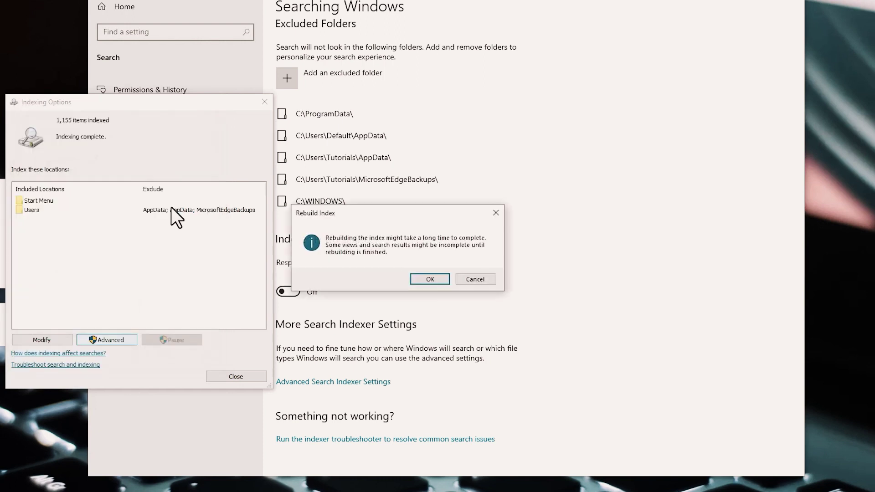
left_click(417, 279)
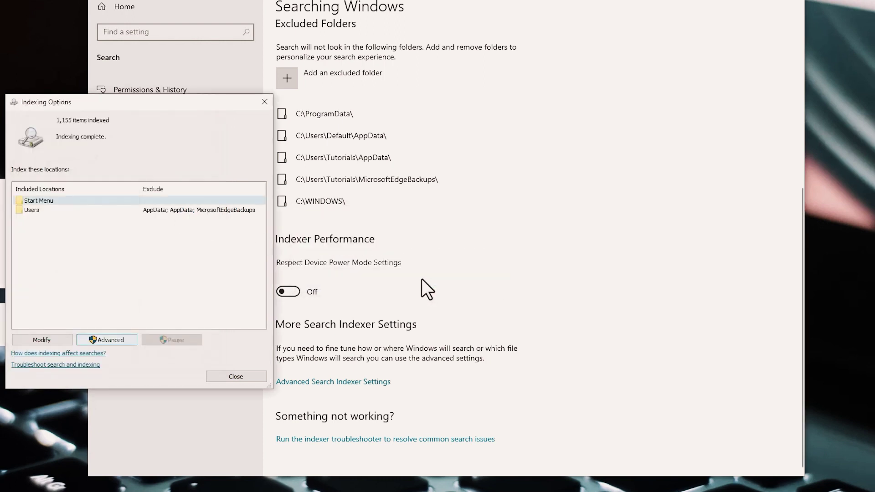
scroll(422, 279, "up", 1)
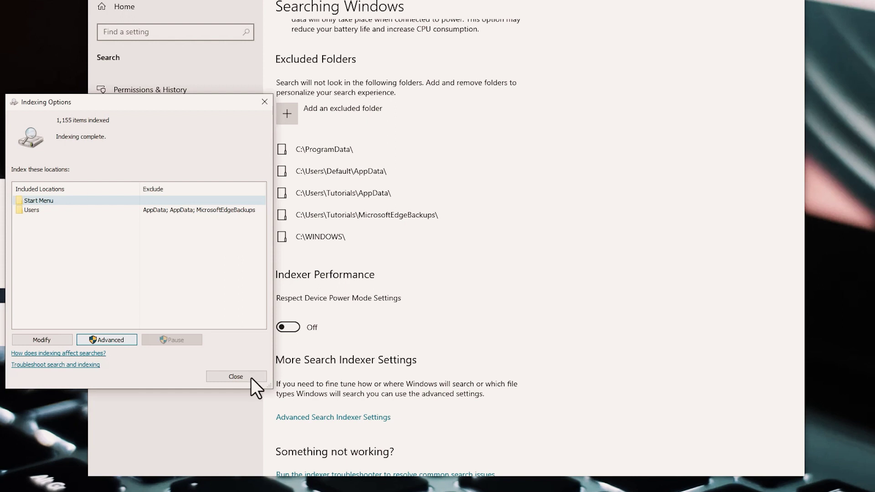
left_click(240, 375)
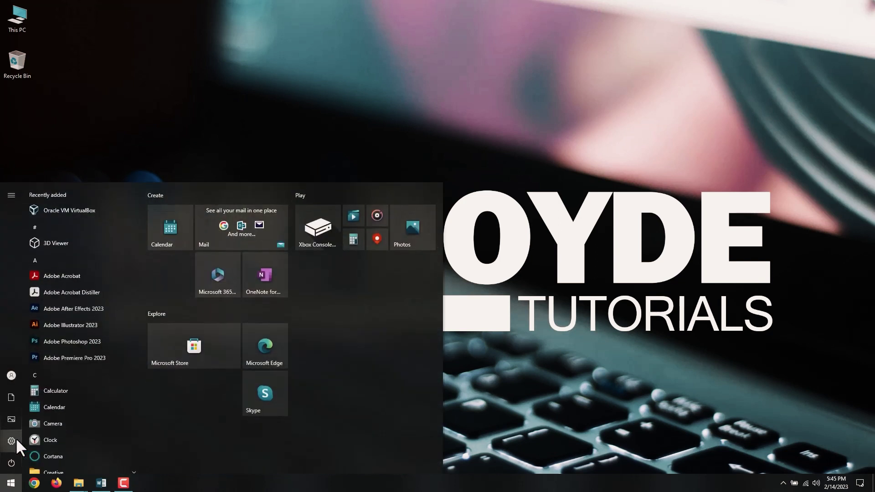
Go to System > Storage's 'Change where new content is saved' page.
left_click(16, 439)
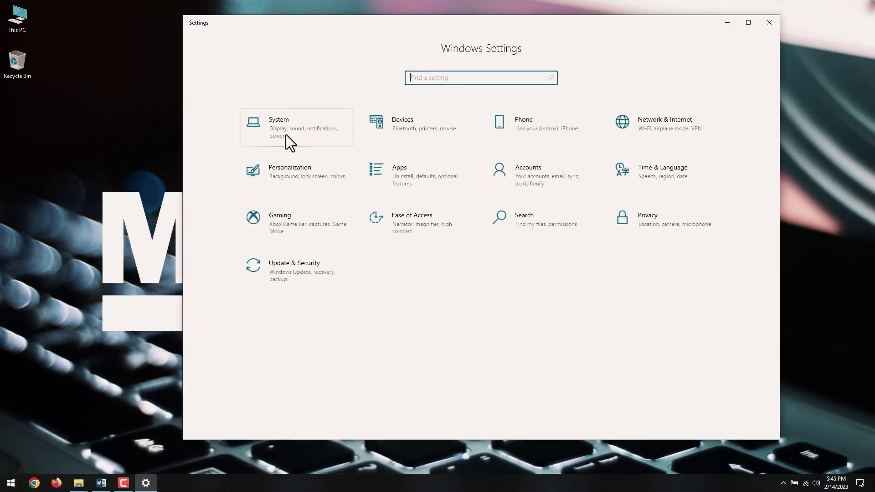
left_click(286, 135)
left_click(233, 249)
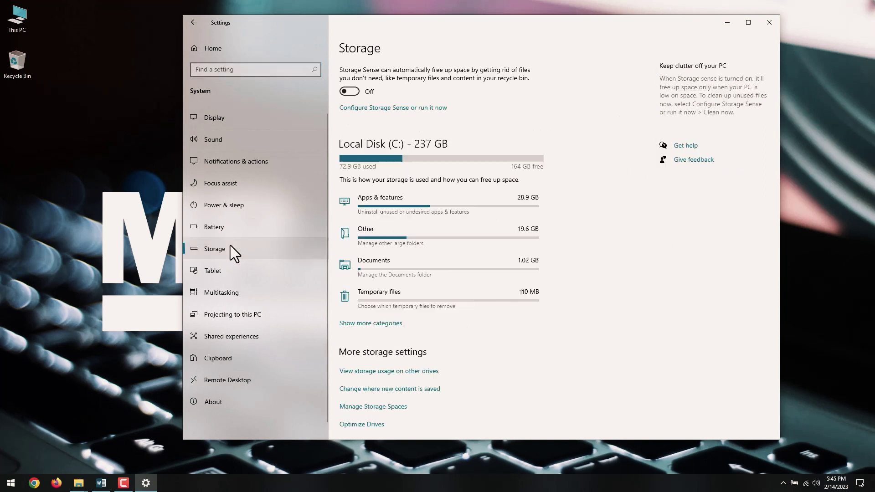
left_click(401, 389)
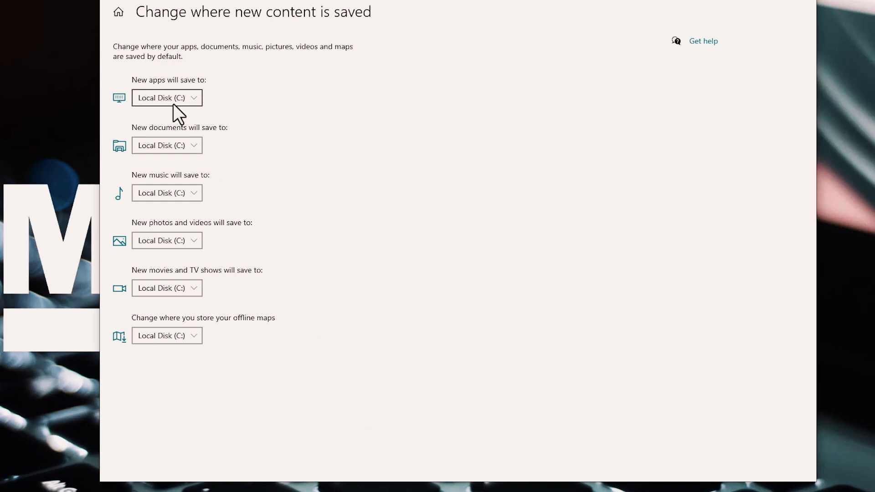
Save new apps, documents, music, photos and movies to USB Drive (F:), keeping offline maps on C:.
left_click(173, 104)
left_click(172, 118)
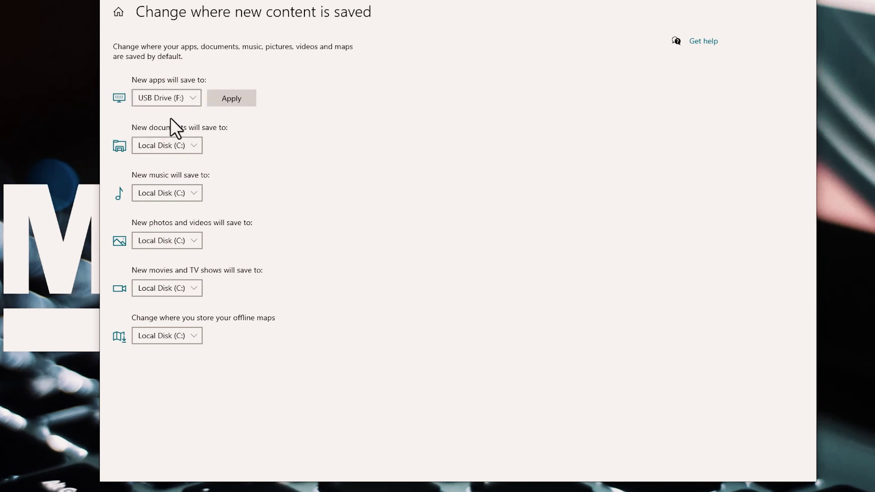
left_click(166, 144)
left_click(166, 163)
left_click(160, 191)
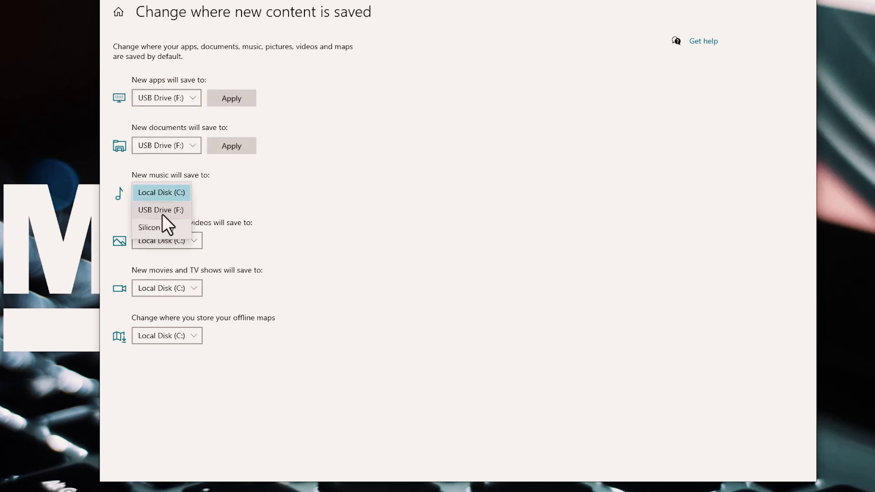
left_click(162, 210)
left_click(165, 238)
left_click(170, 257)
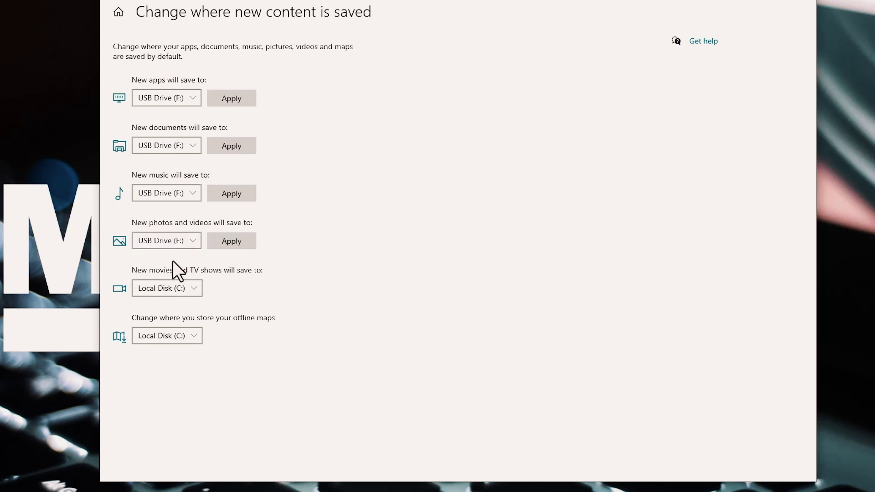
left_click(163, 287)
left_click(171, 307)
left_click(170, 335)
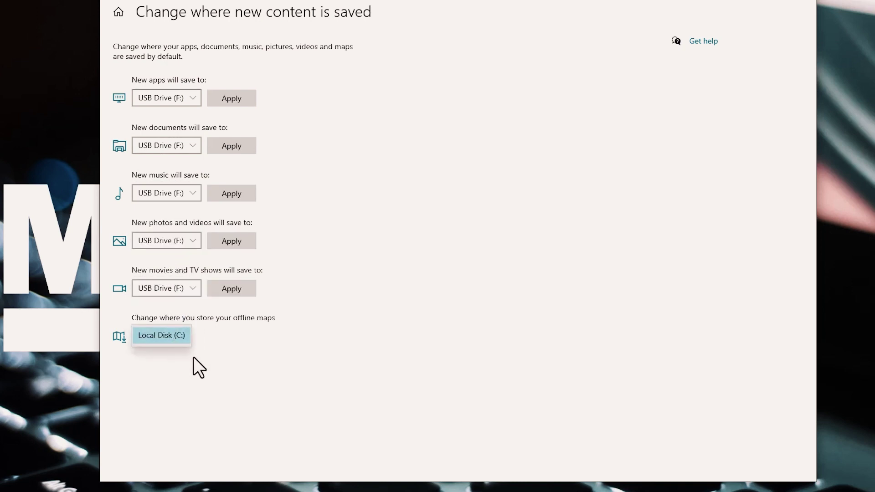
left_click(192, 358)
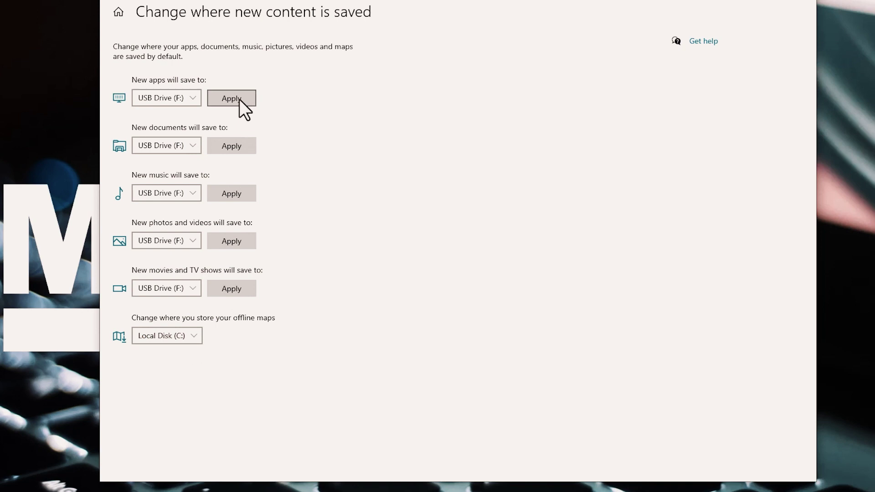